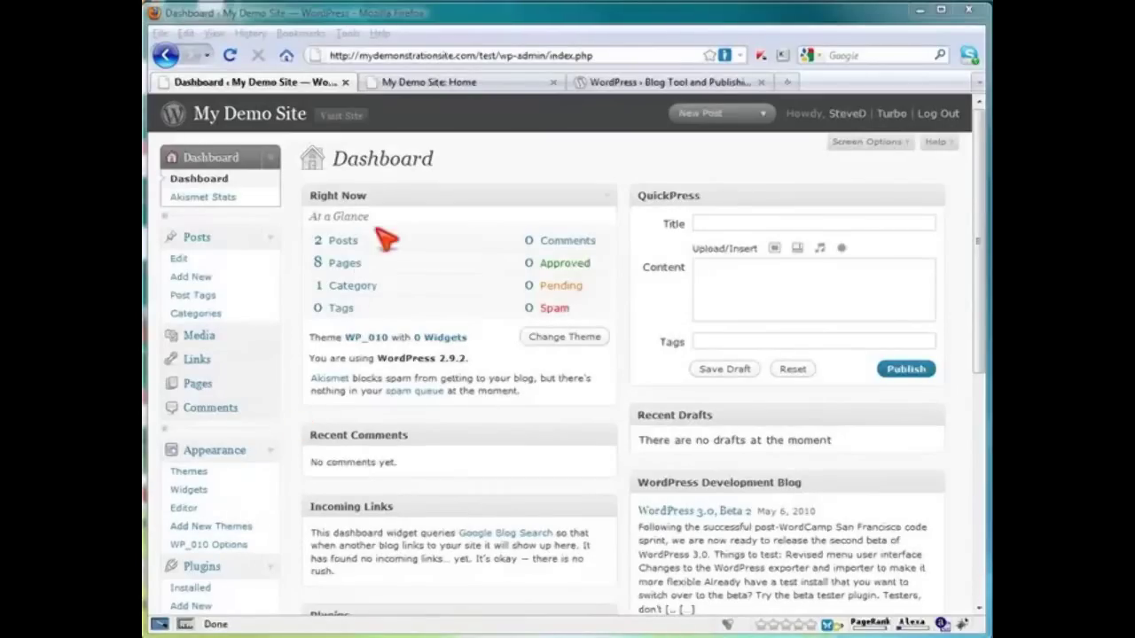
Bring the Firefox window with the My Demo Site WordPress dashboard to the front.
left_click(443, 86)
left_click(438, 84)
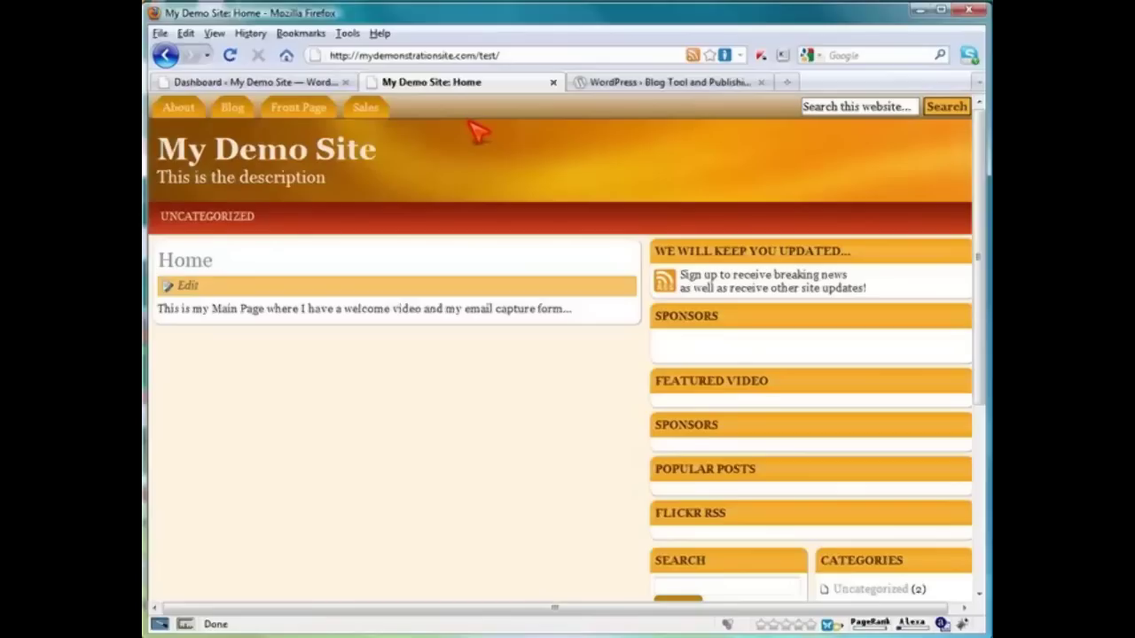
mouse_move(368, 108)
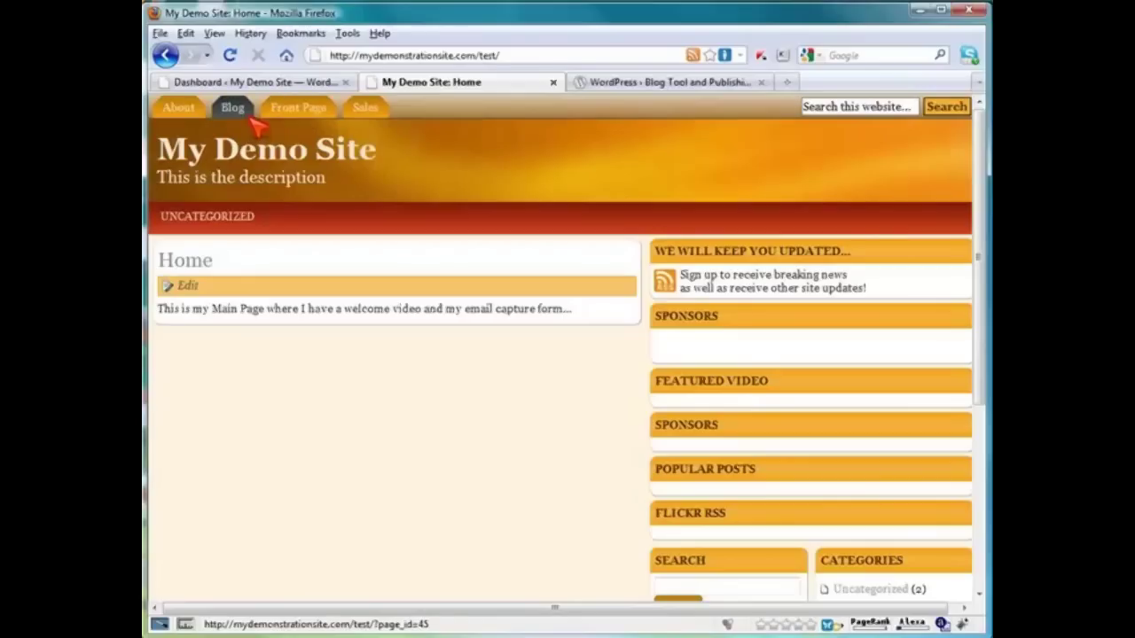
mouse_move(180, 108)
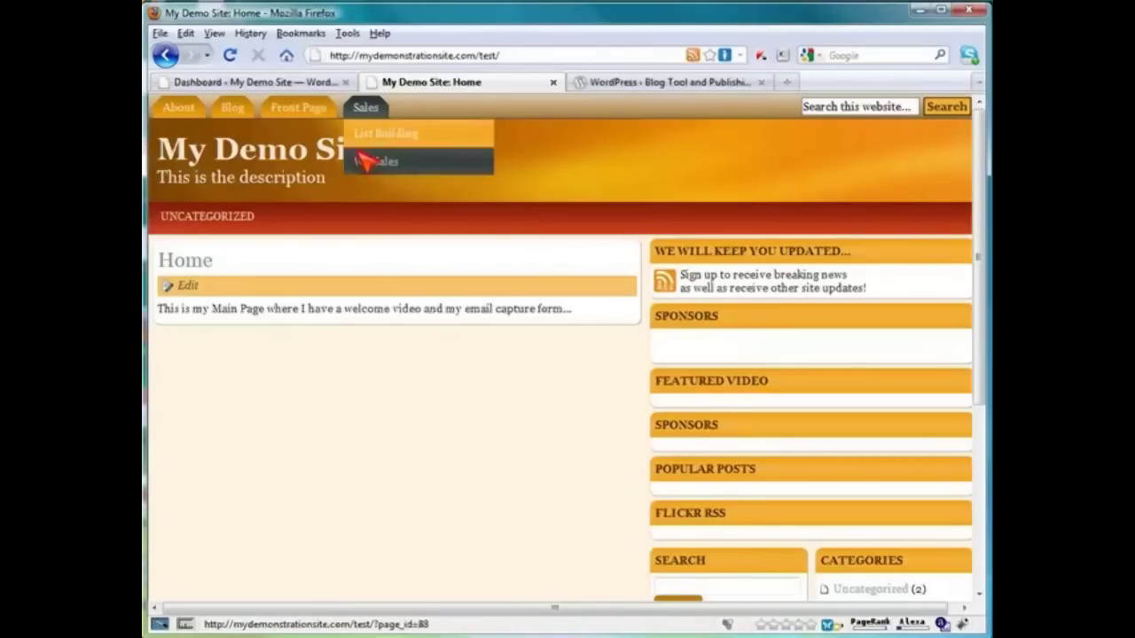
left_click(293, 83)
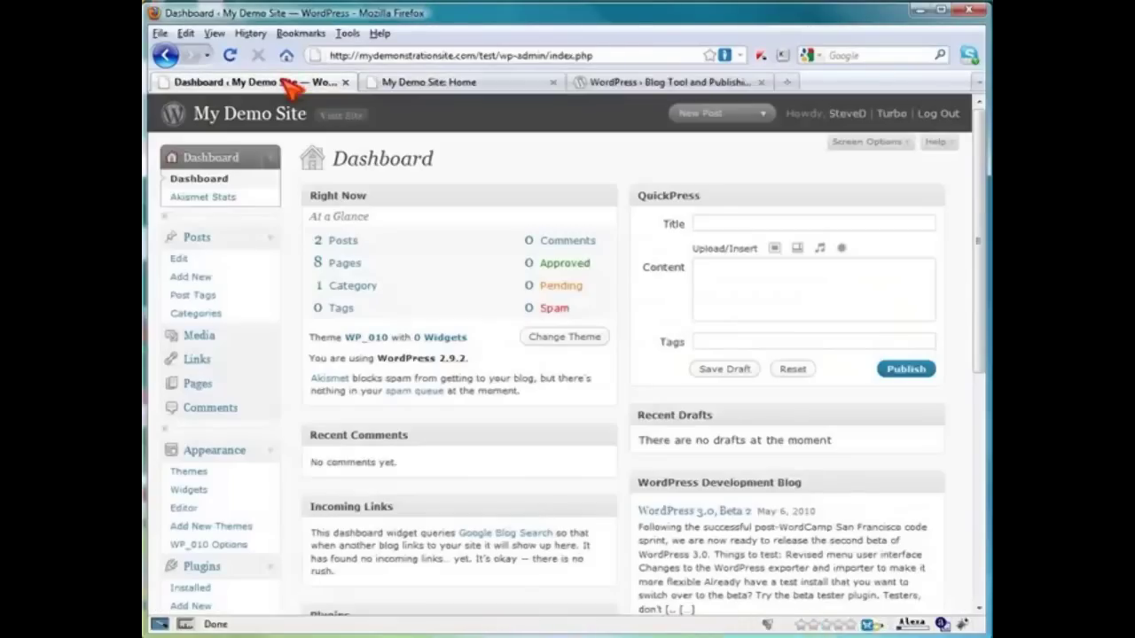
Expand Pages in the admin menu and open the list of all eight pages.
scroll(286, 292, "down", 2)
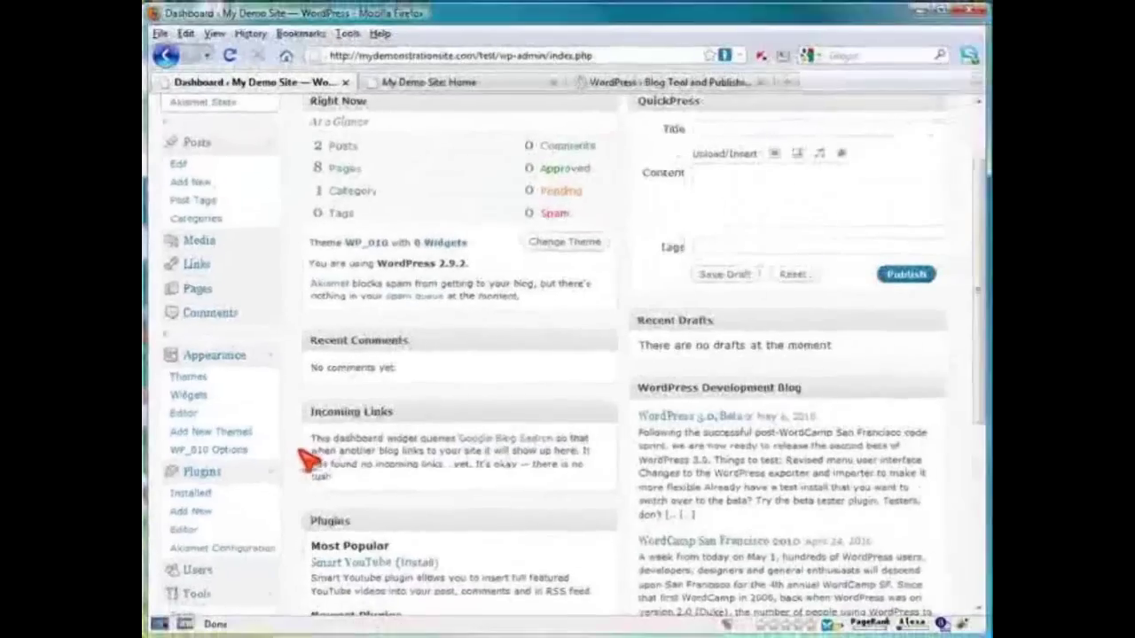
left_click(203, 292)
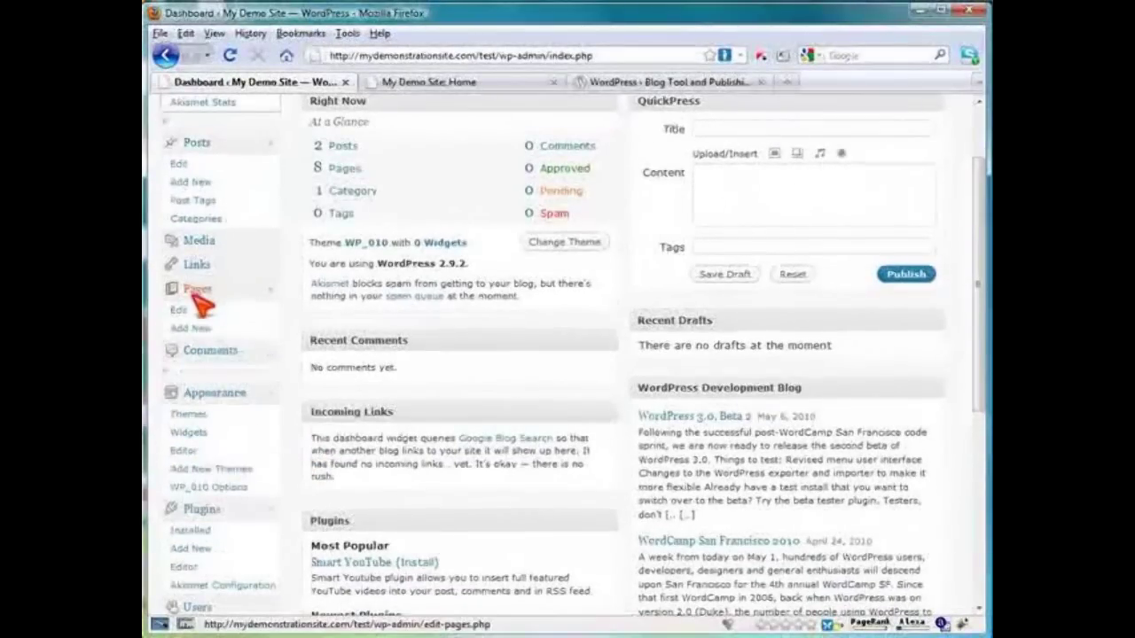
left_click(457, 83)
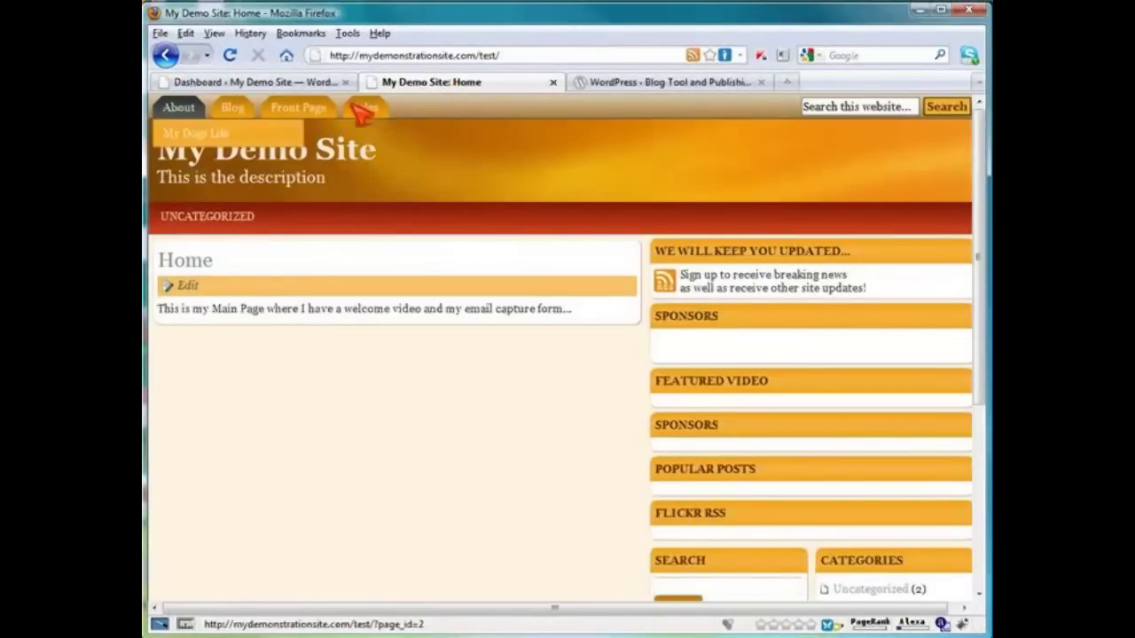
left_click(321, 83)
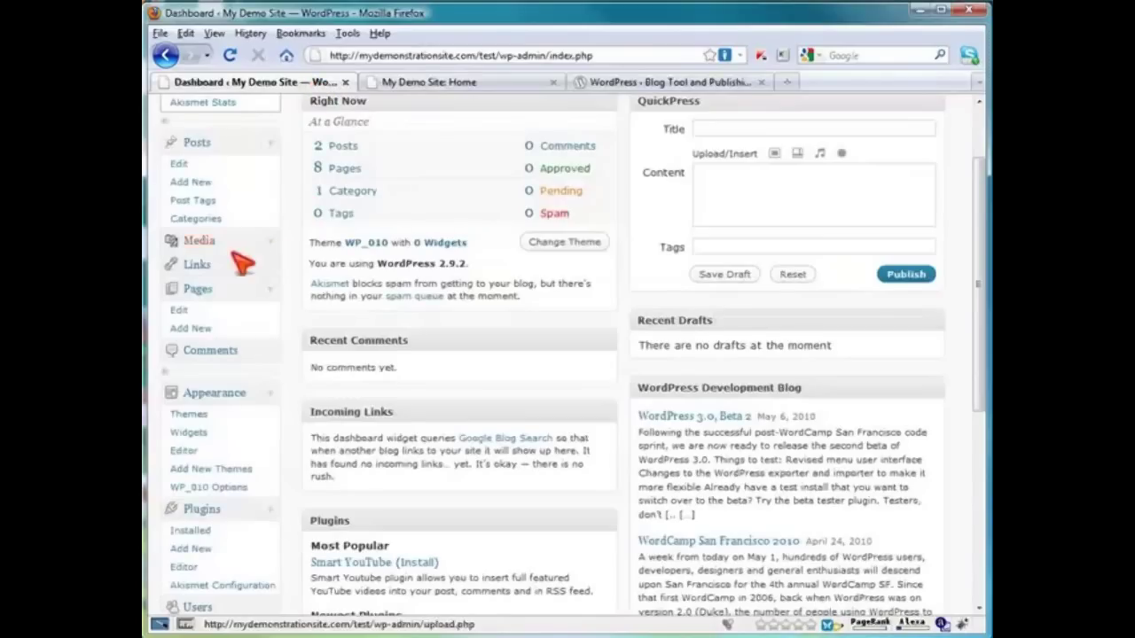
left_click(210, 300)
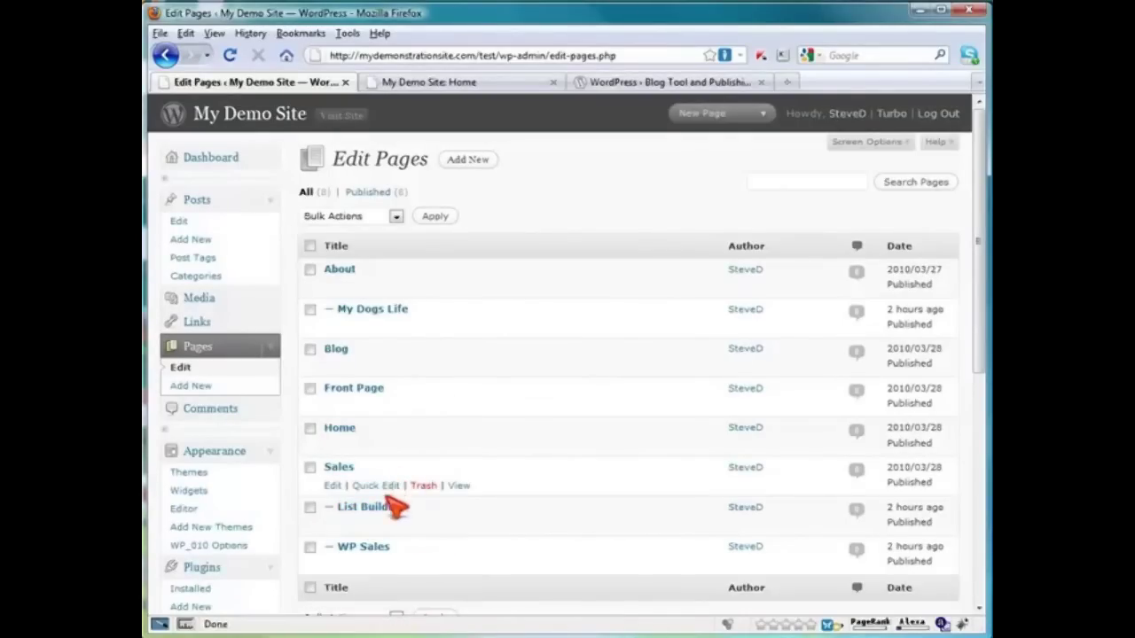
Start a blank new page, then check the Sales menu on the live home page.
left_click(190, 387)
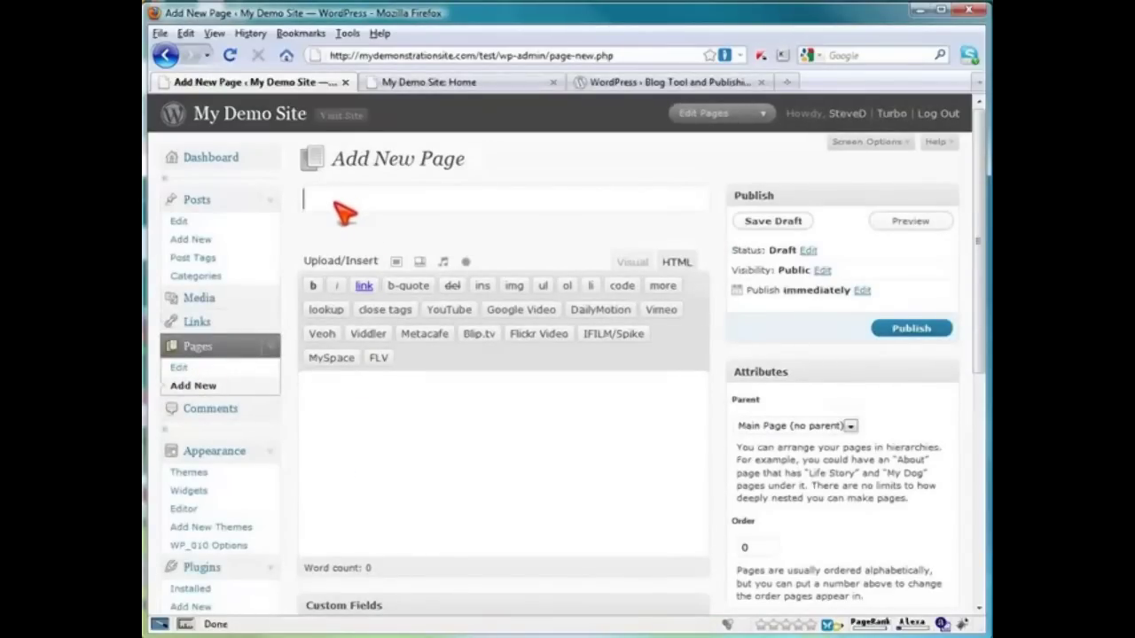
left_click(431, 81)
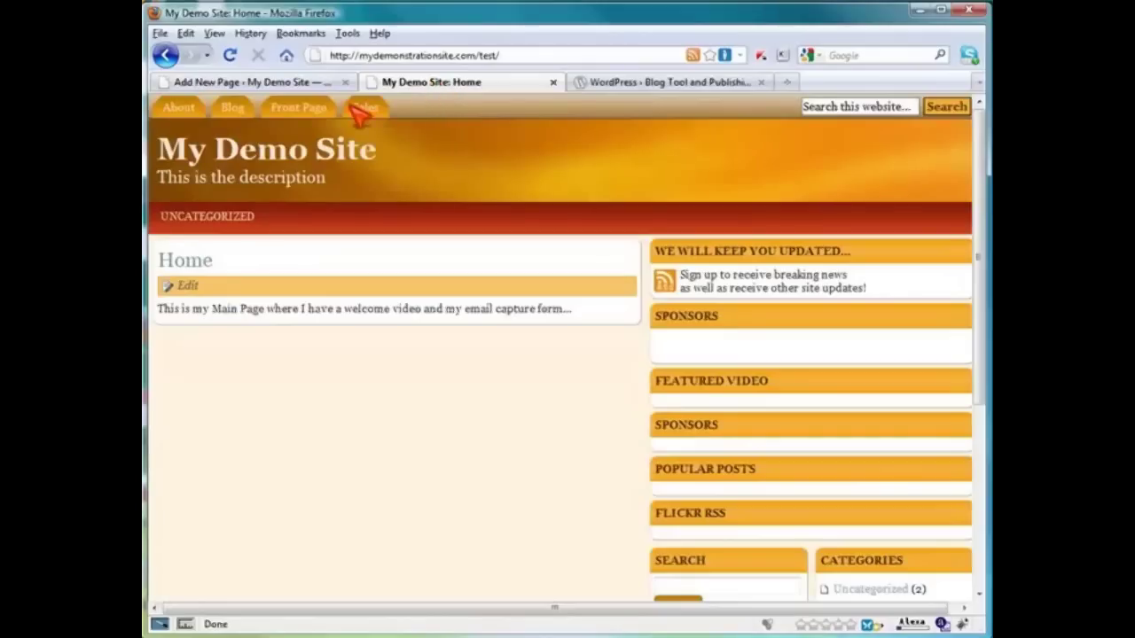
mouse_move(365, 107)
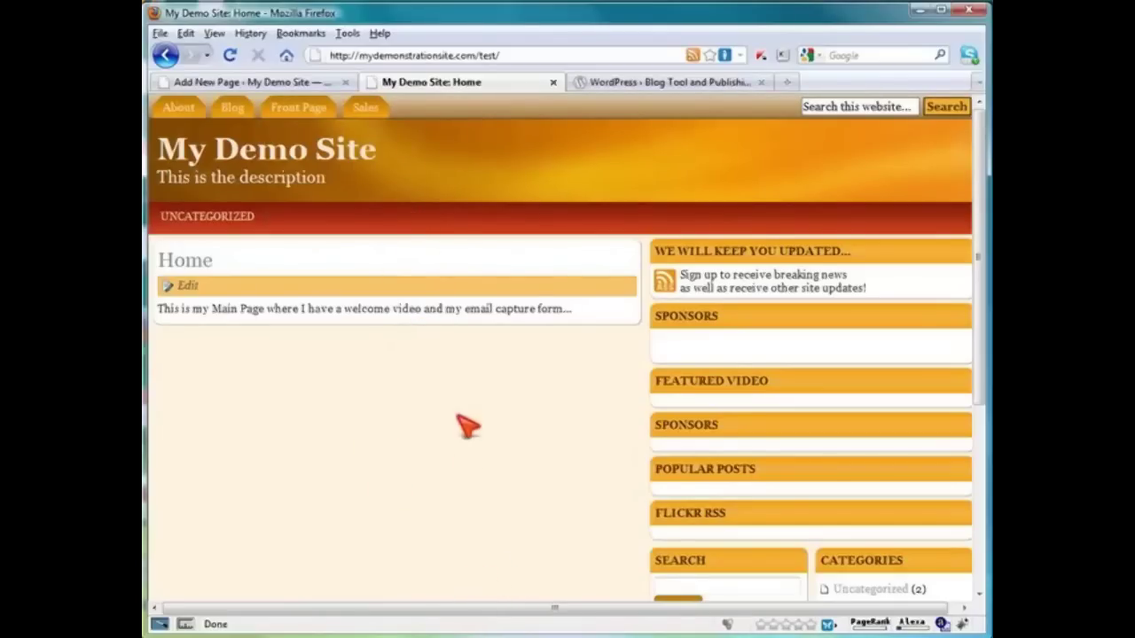
Title the new page 'Ebook Sales', then view the live site's top-level menu pages.
left_click(284, 83)
left_click(325, 190)
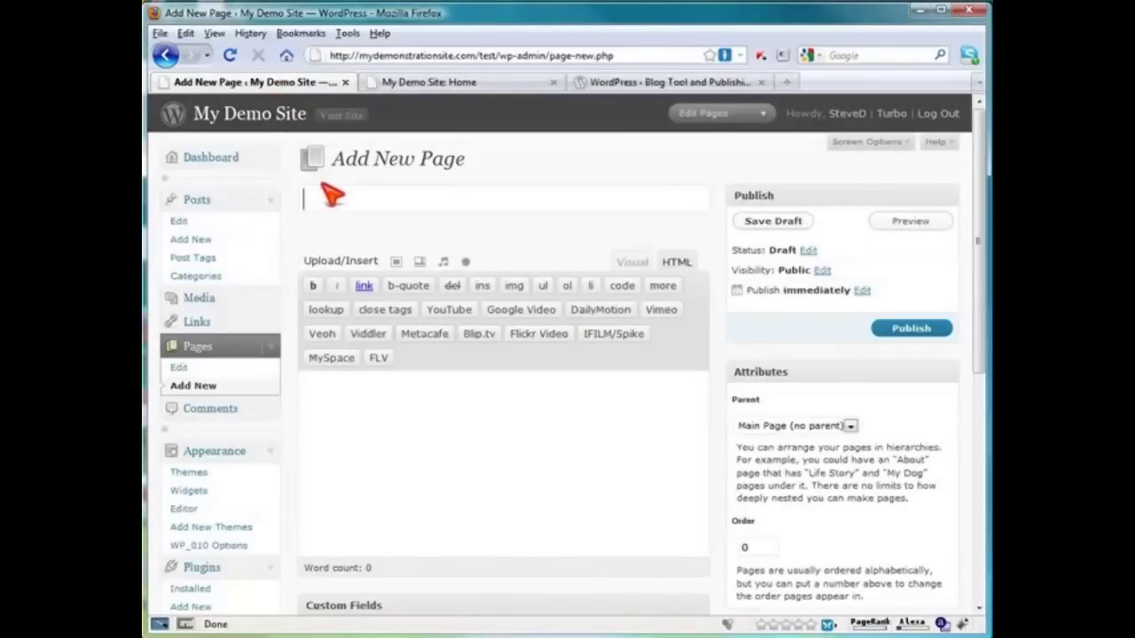
type("Ebook Sales")
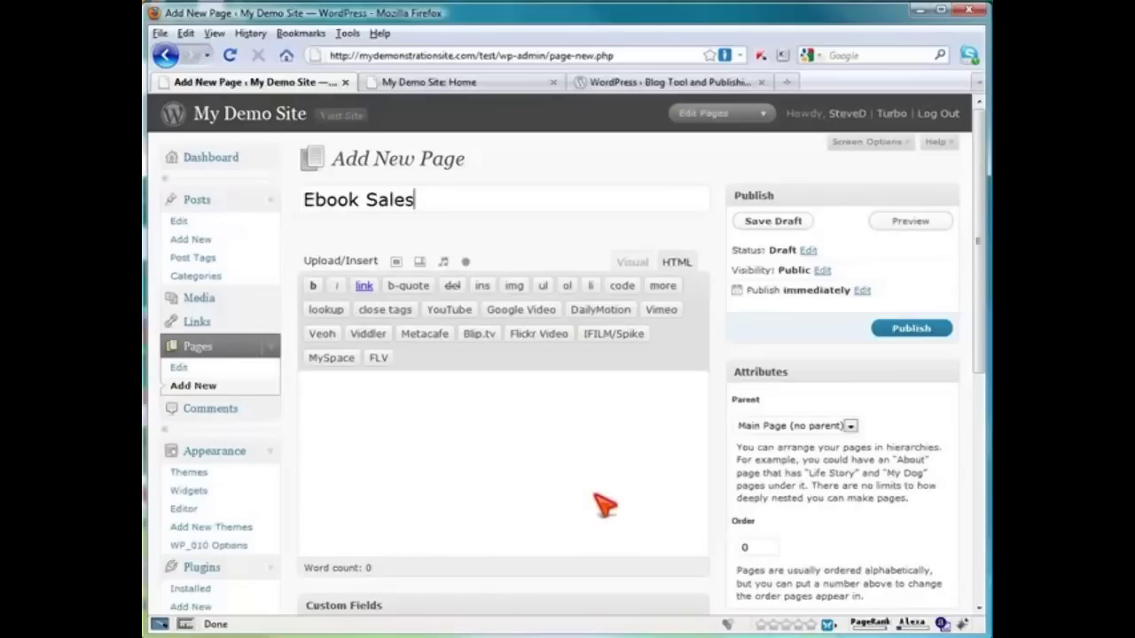
left_click_drag(984, 321, 984, 333)
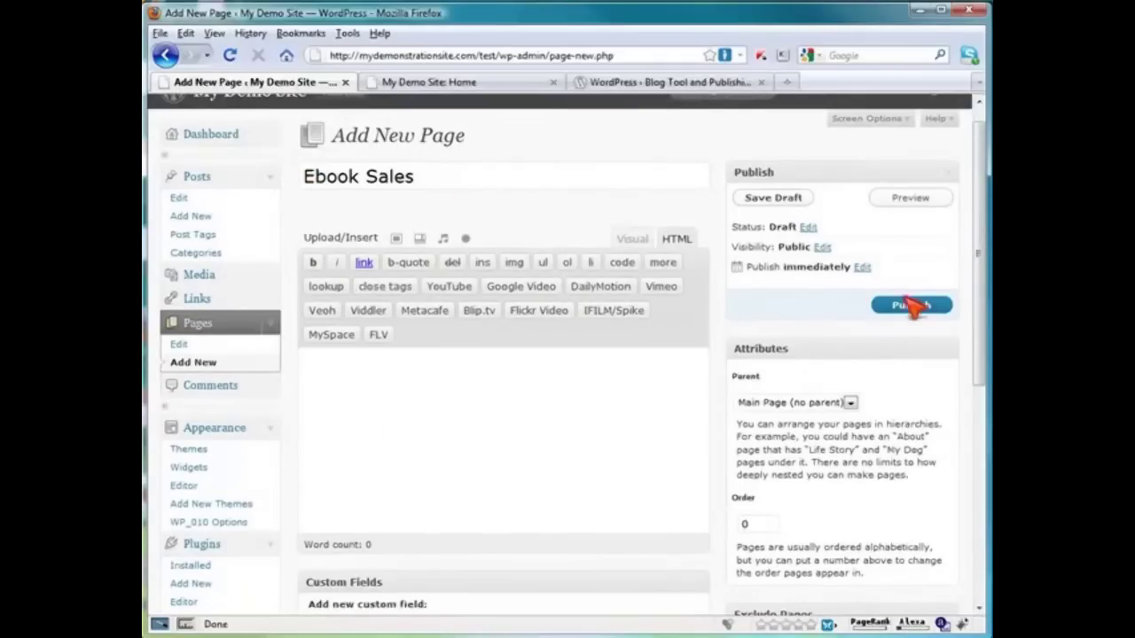
left_click_drag(983, 305, 984, 310)
scroll(984, 310, "down", 3)
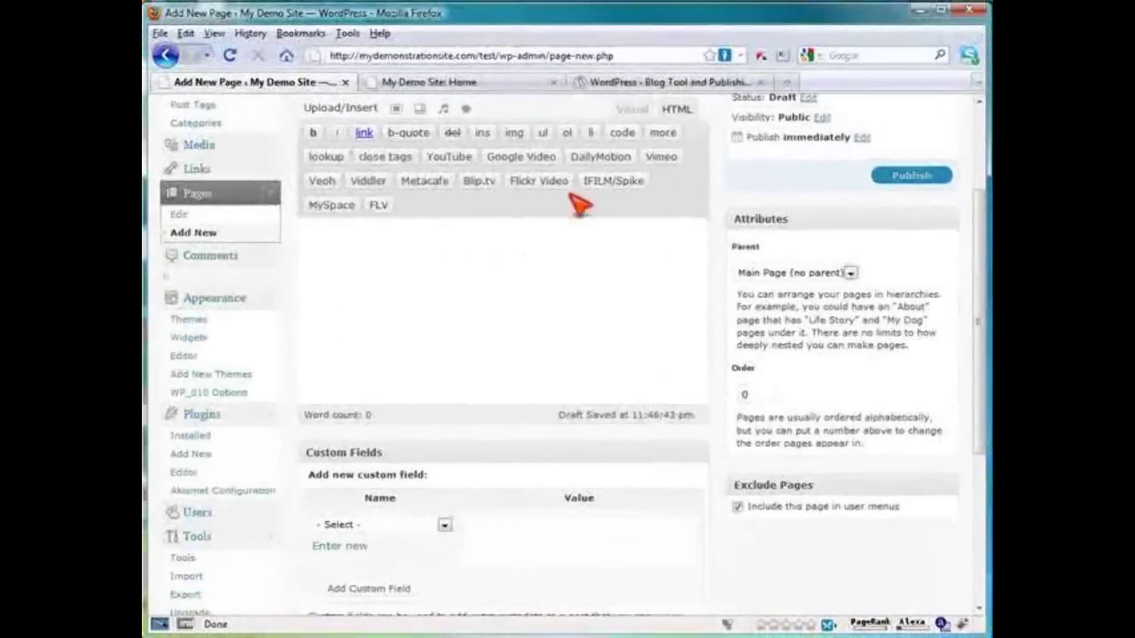
left_click(512, 86)
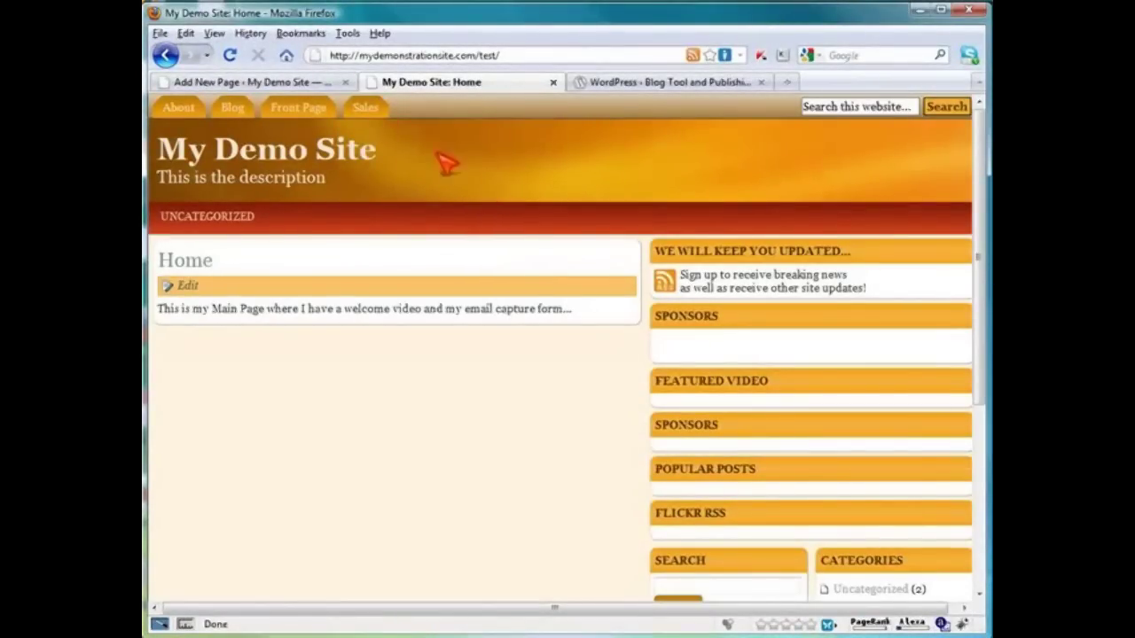
Return to the Ebook Sales draft editor, whose parent is still Main Page (no parent).
left_click(301, 83)
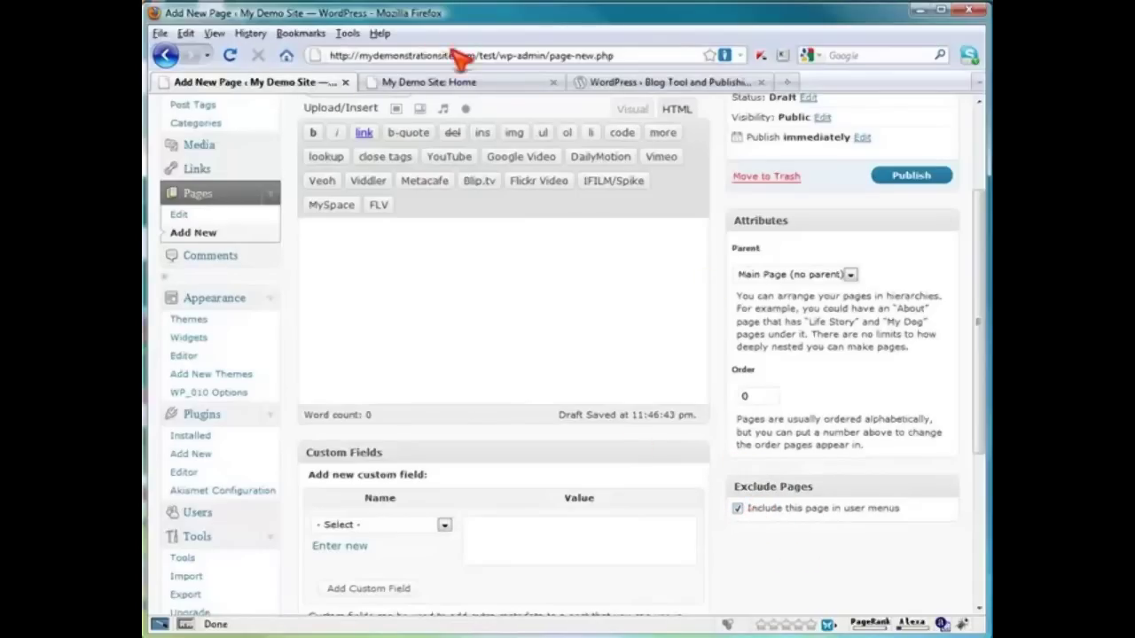
Set the Ebook Sales page's parent to List Building, leaving user-menu inclusion on.
left_click(737, 508)
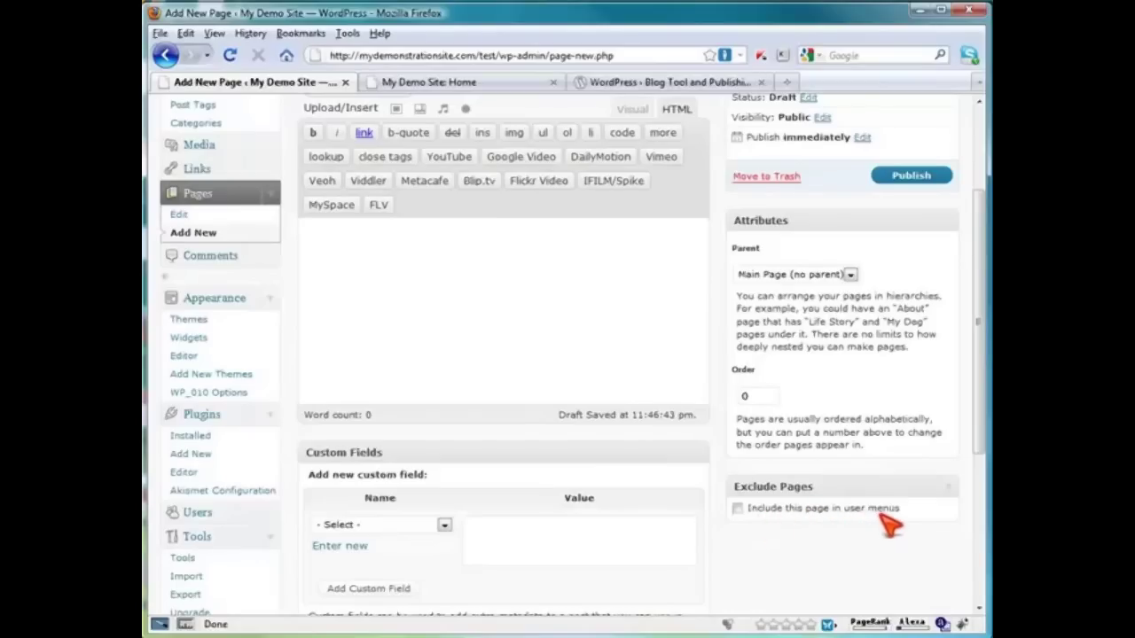
left_click(738, 509)
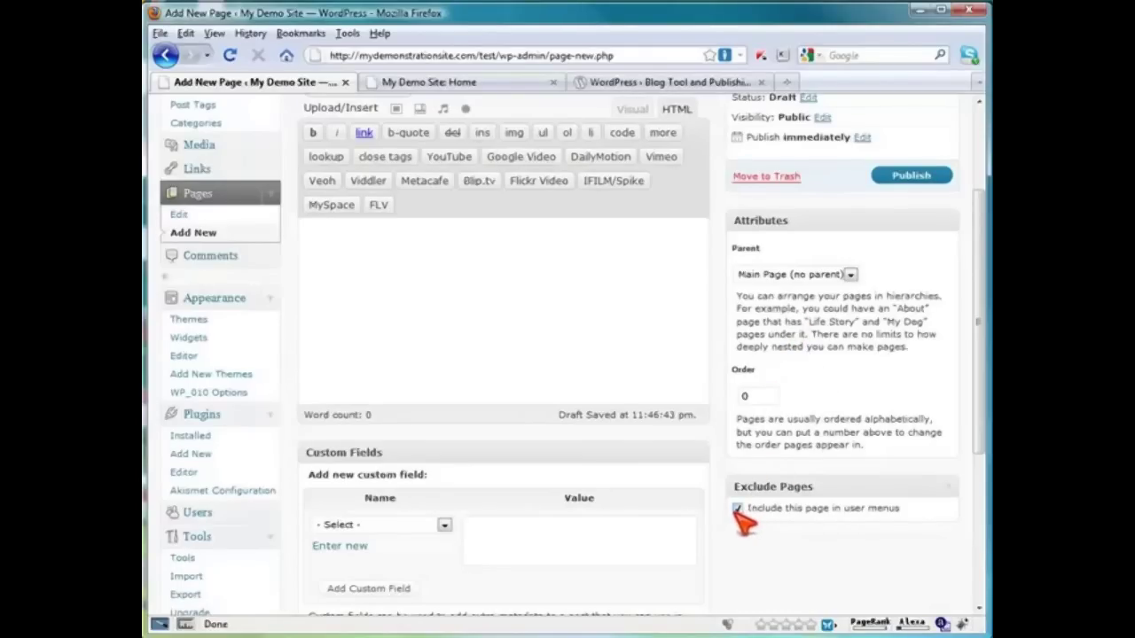
left_click(851, 274)
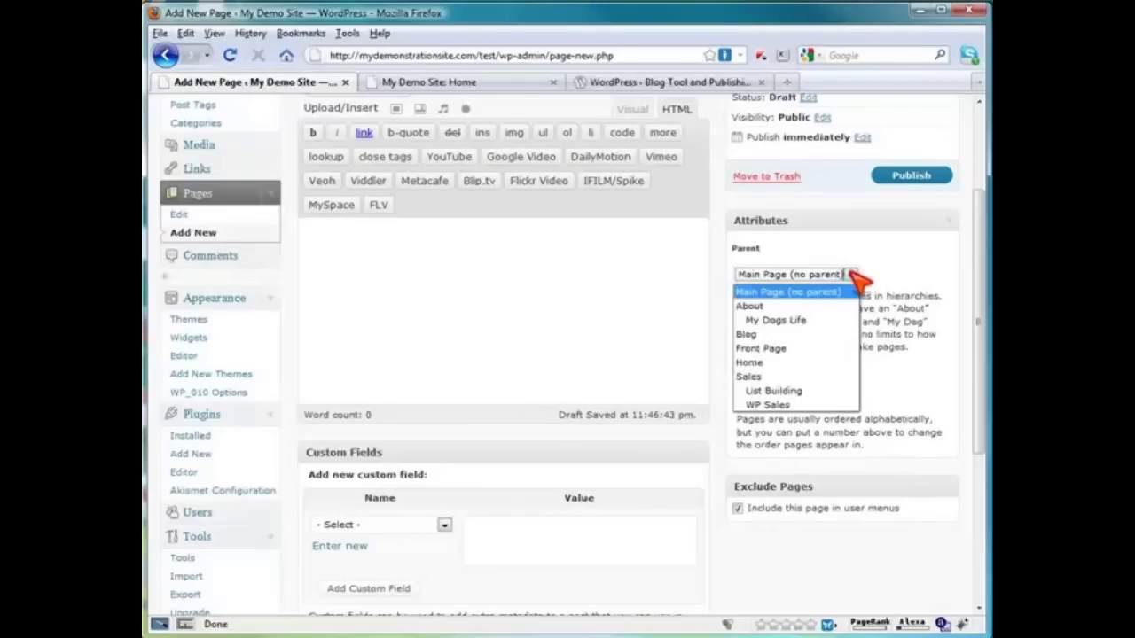
left_click(758, 377)
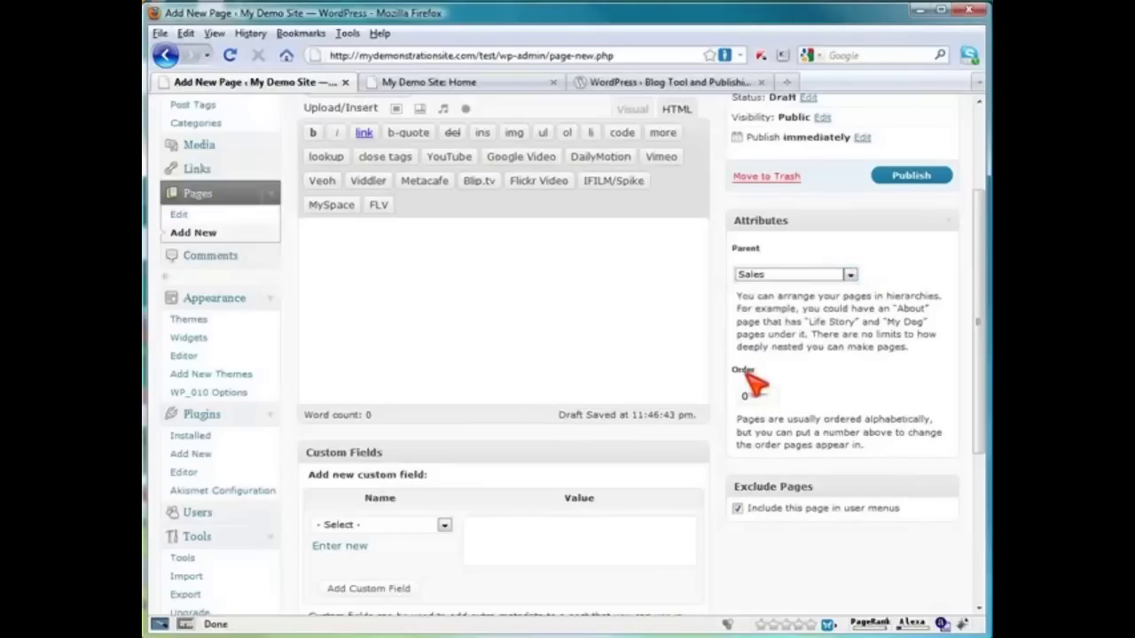
left_click(851, 275)
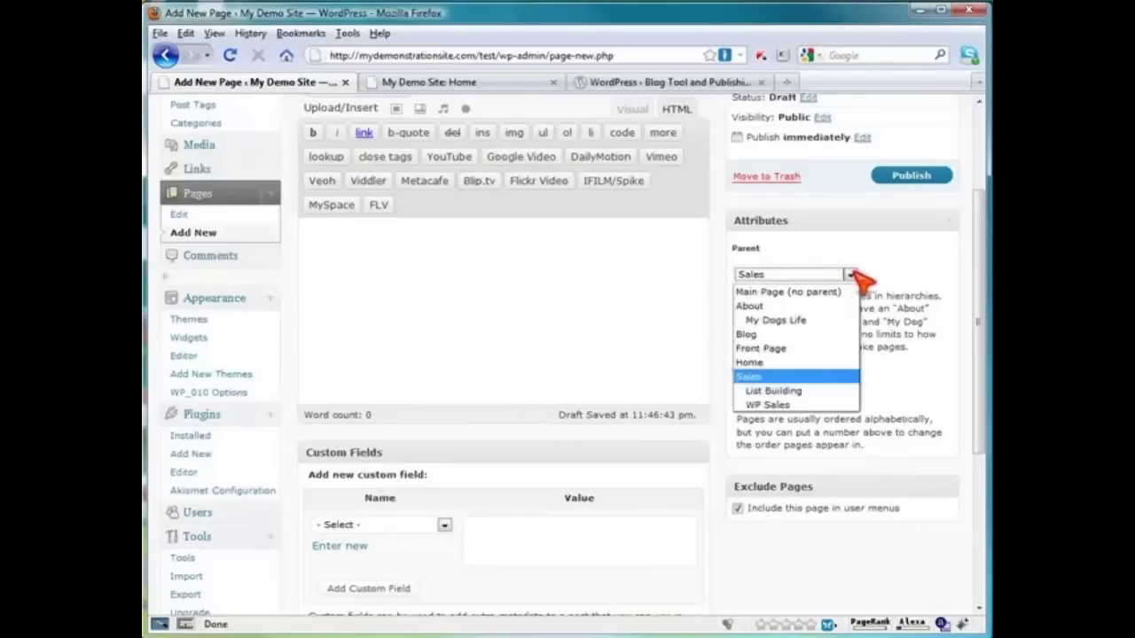
left_click(798, 391)
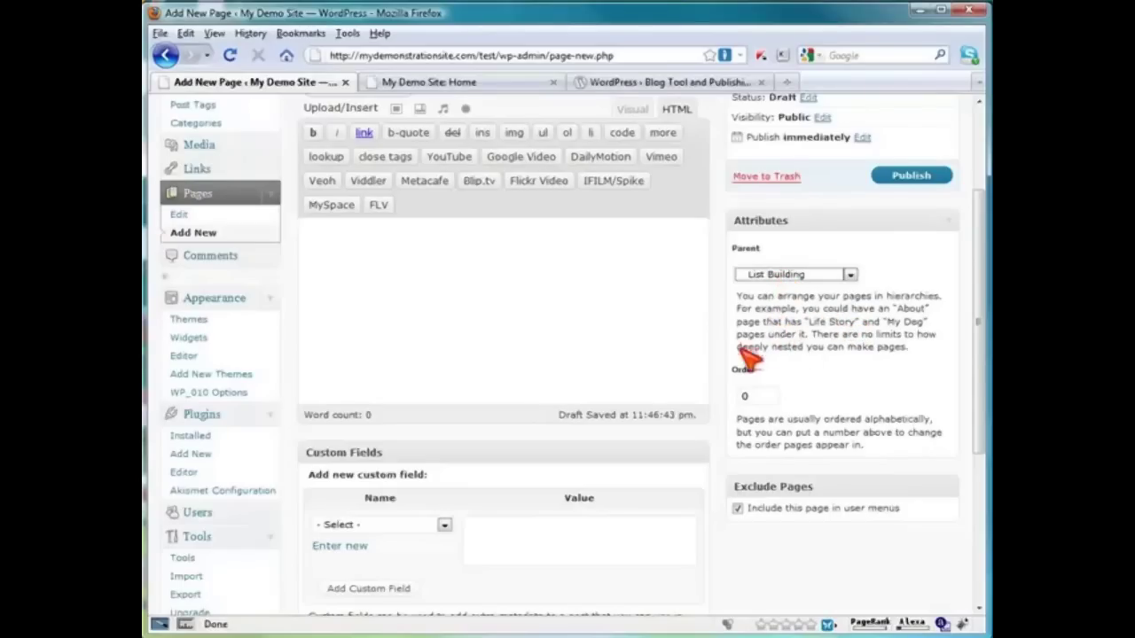
Publish the page 'Ebook Sales Of List Building' and switch to the live home page.
scroll(979, 363, "up", 3)
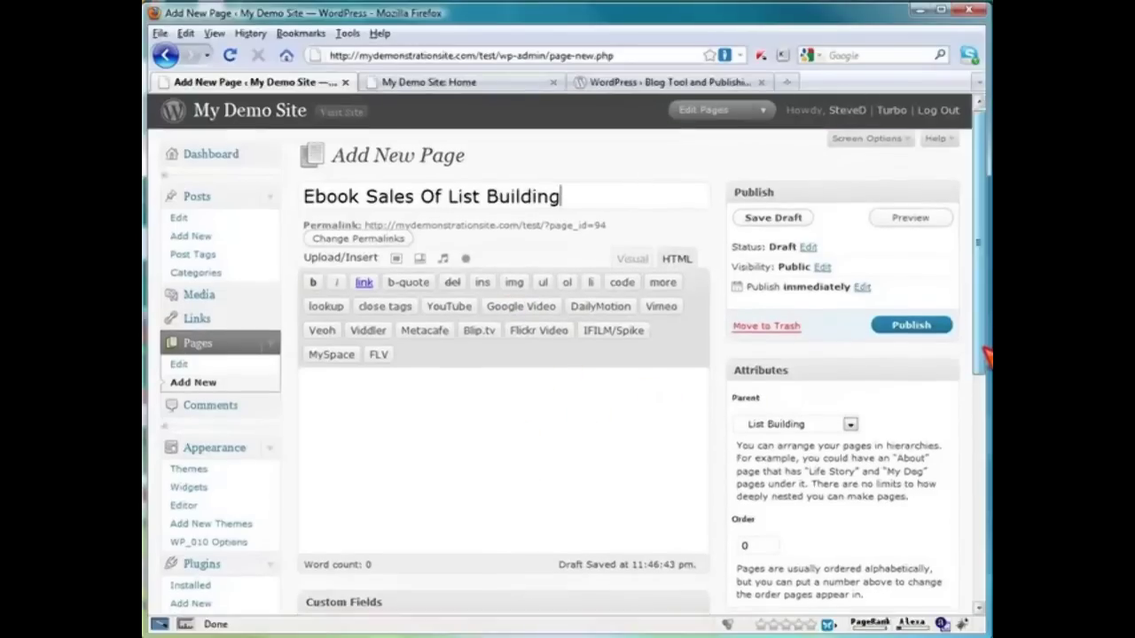
left_click(945, 329)
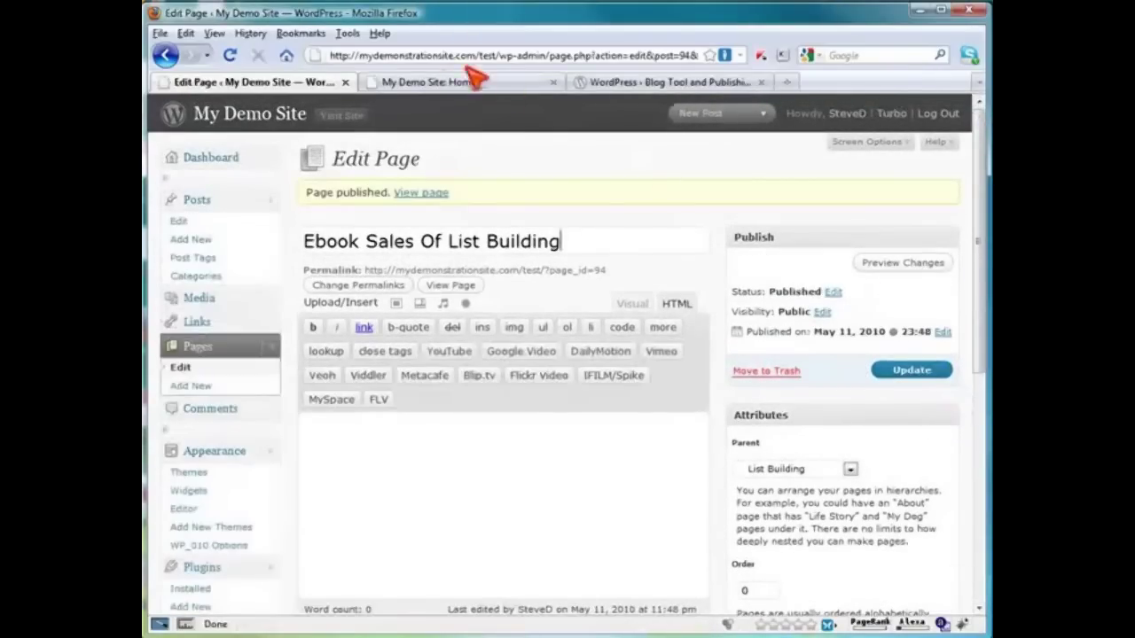
left_click(443, 86)
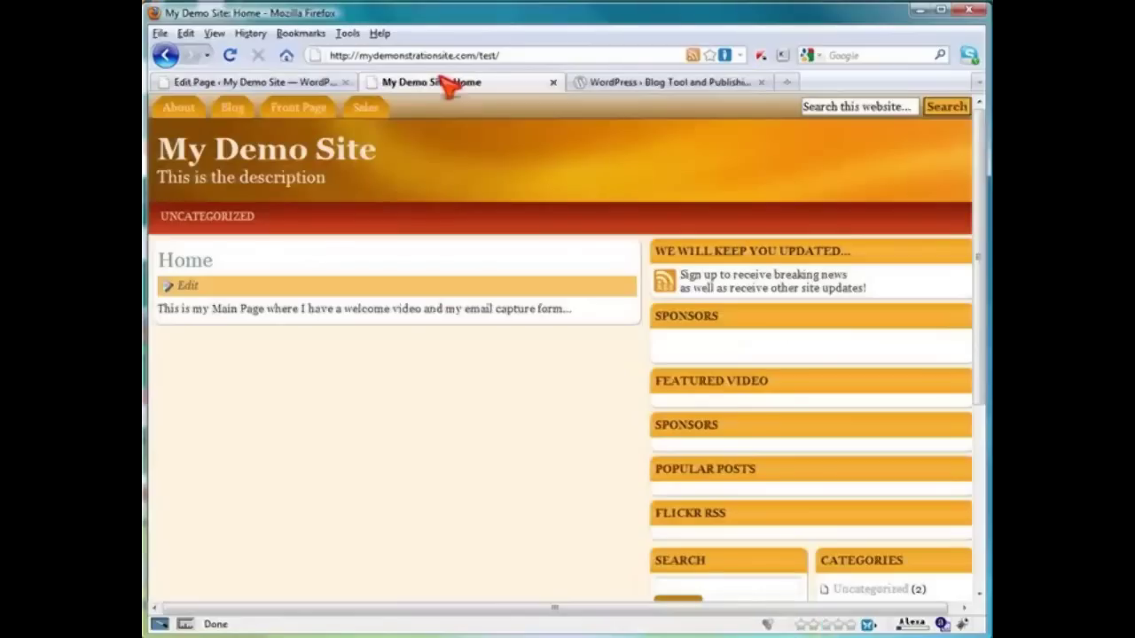
Reload the live site, check the Sales > List Building submenu, and return to the editor.
left_click(238, 57)
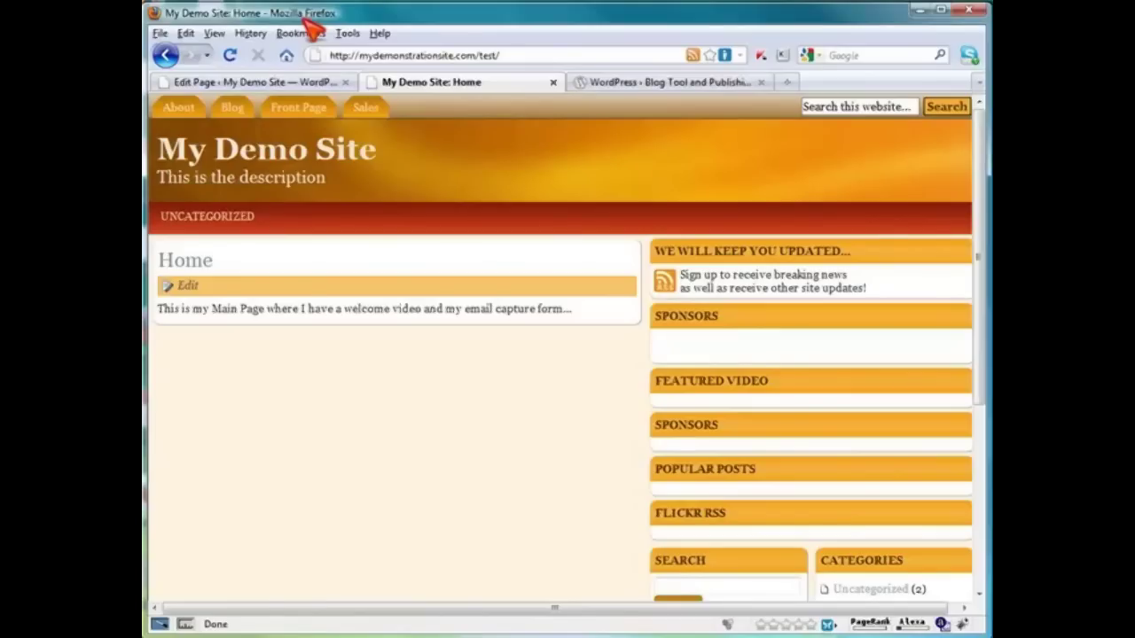
mouse_move(367, 108)
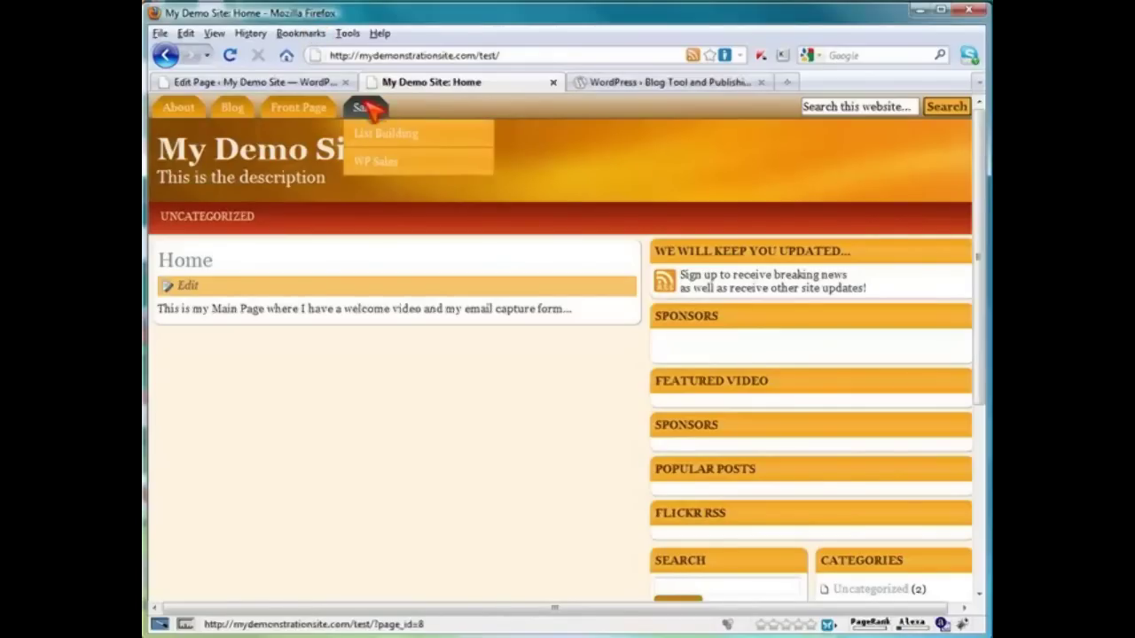
mouse_move(369, 133)
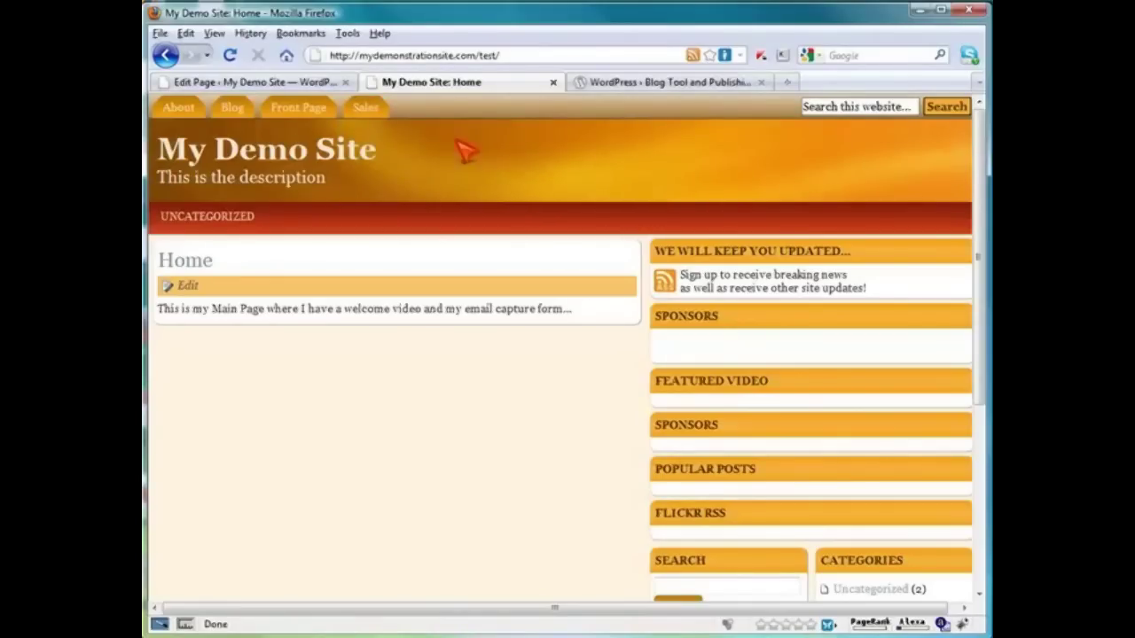
left_click(309, 81)
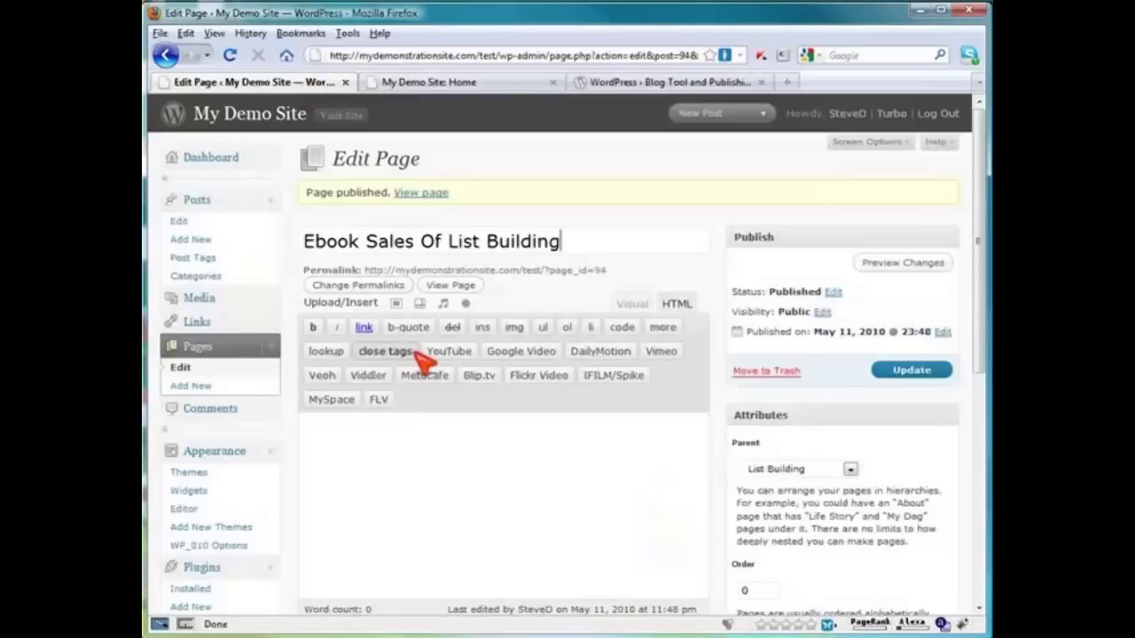
Keep List Building as parent, turn off 'Include this page in user menus', and update.
left_click(851, 469)
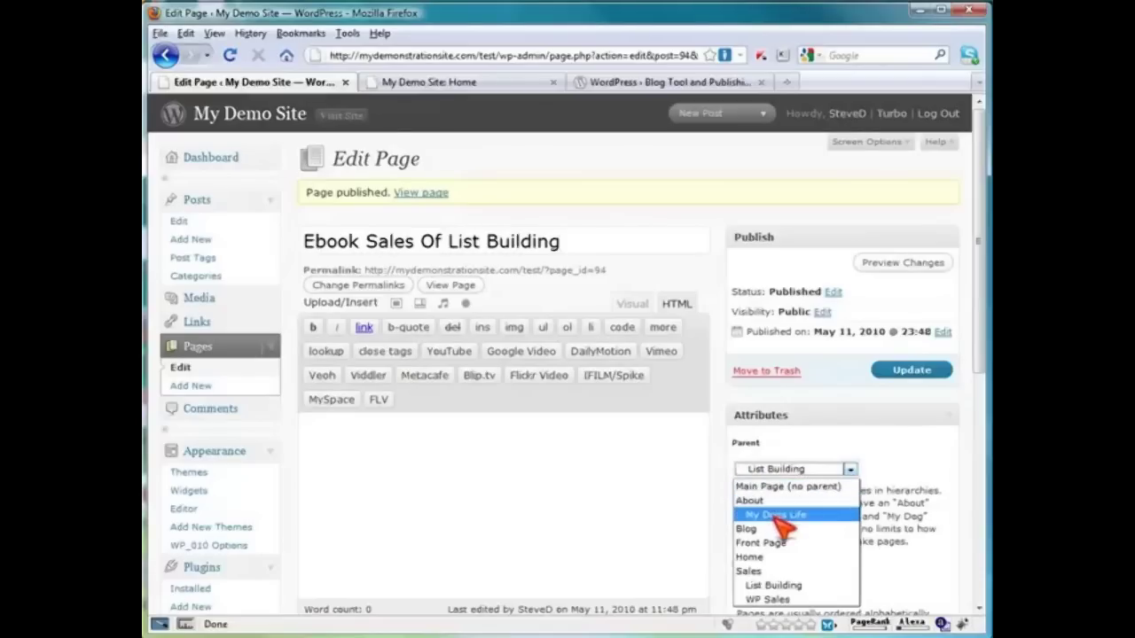
left_click(904, 454)
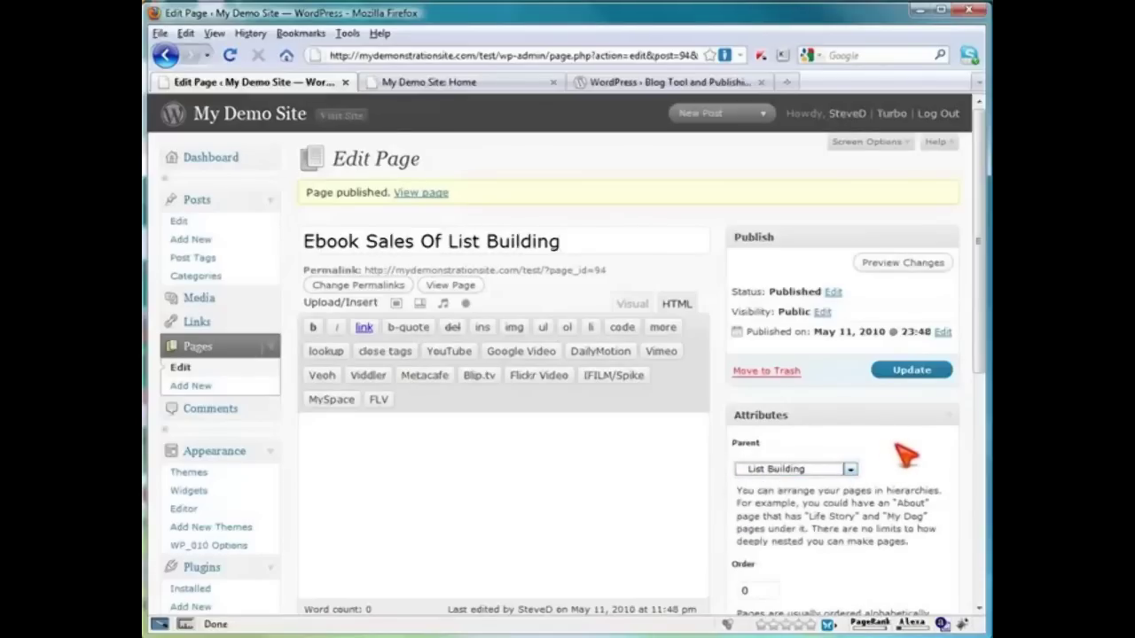
left_click_drag(982, 365, 984, 415)
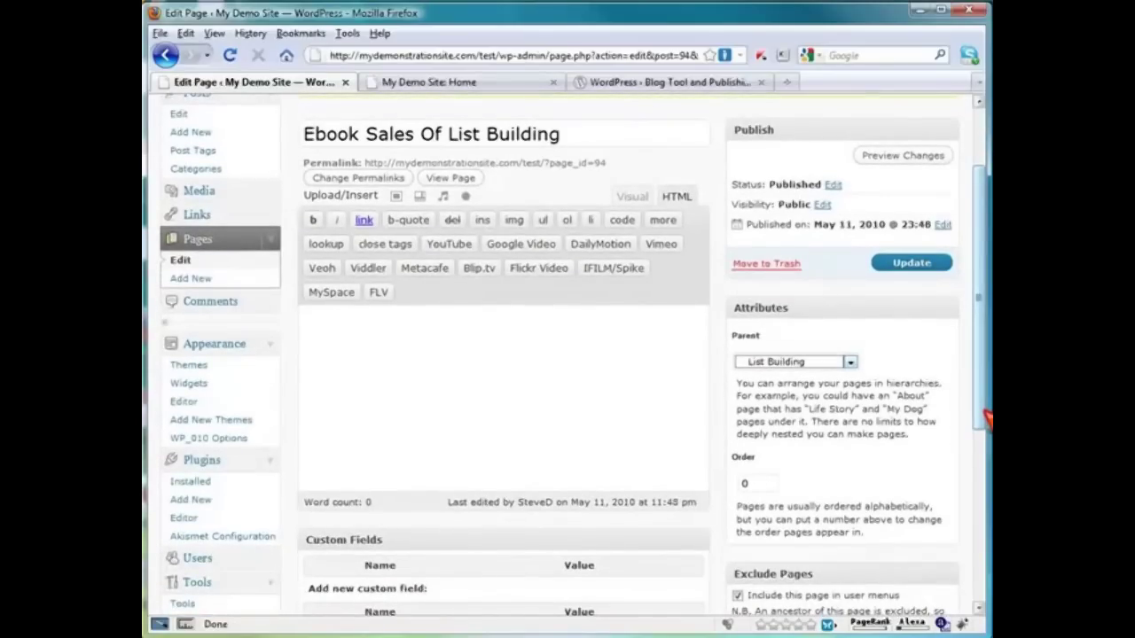
left_click_drag(984, 412, 986, 454)
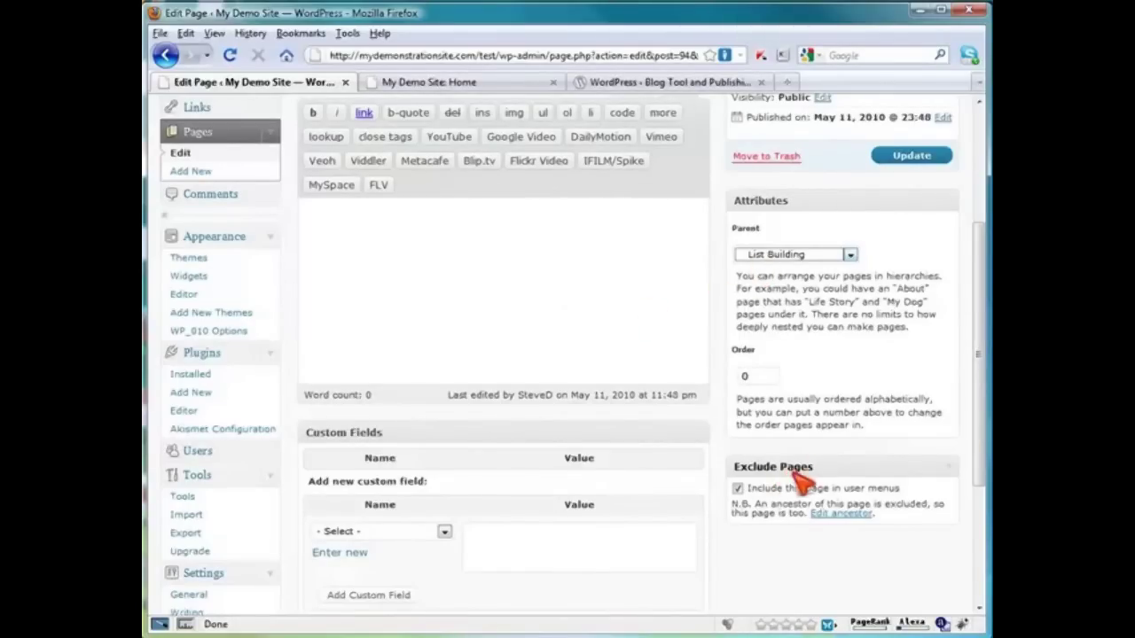
left_click(738, 488)
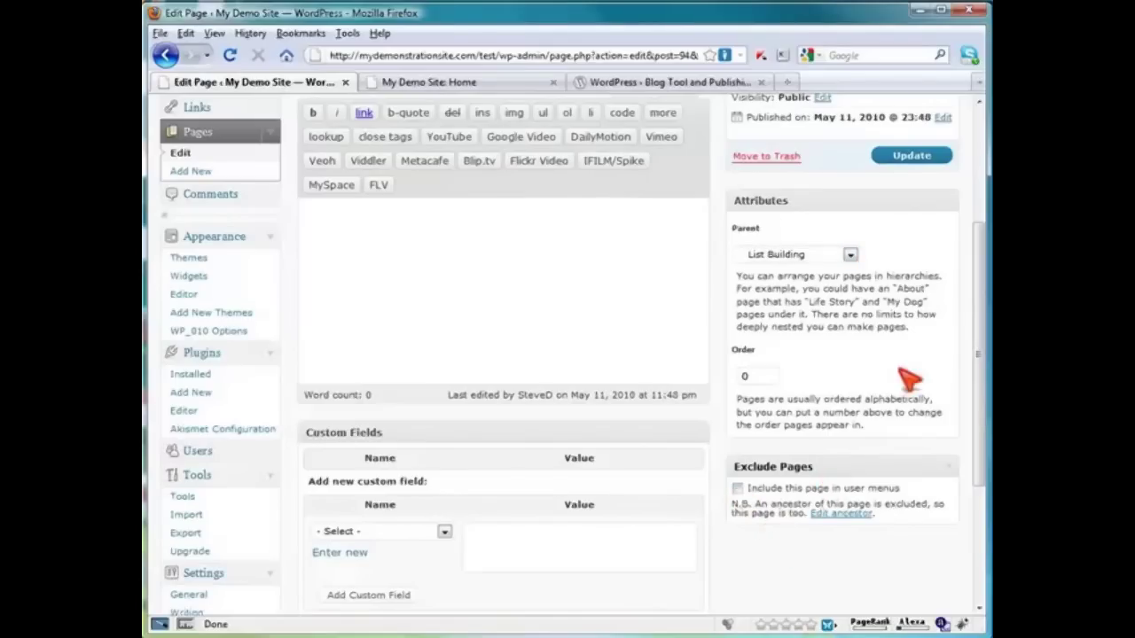
left_click(906, 157)
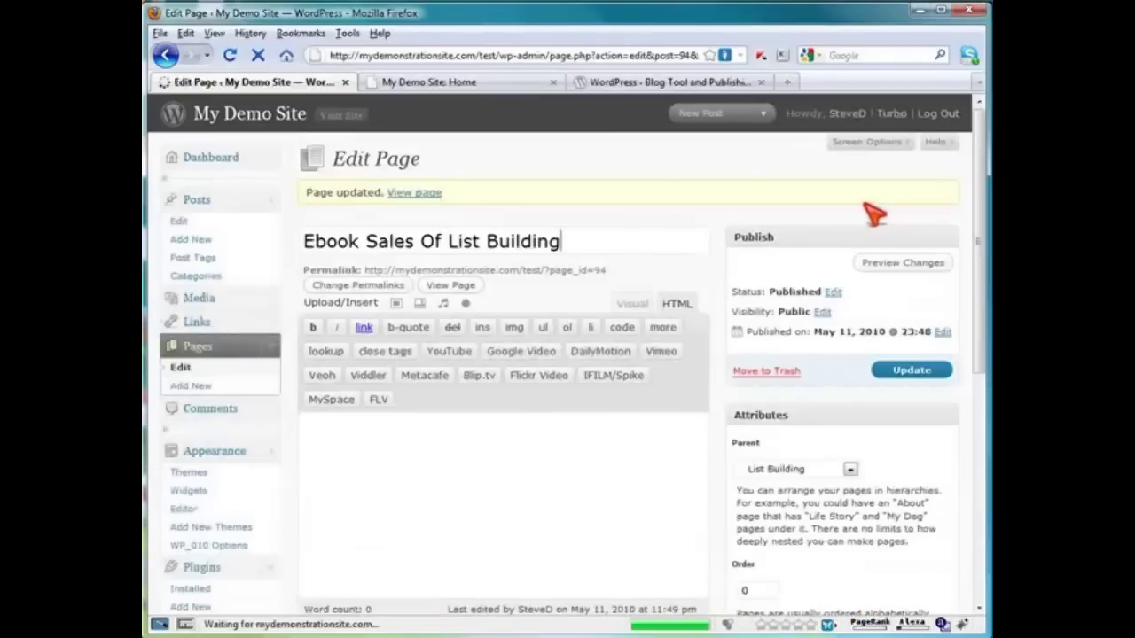
left_click(412, 84)
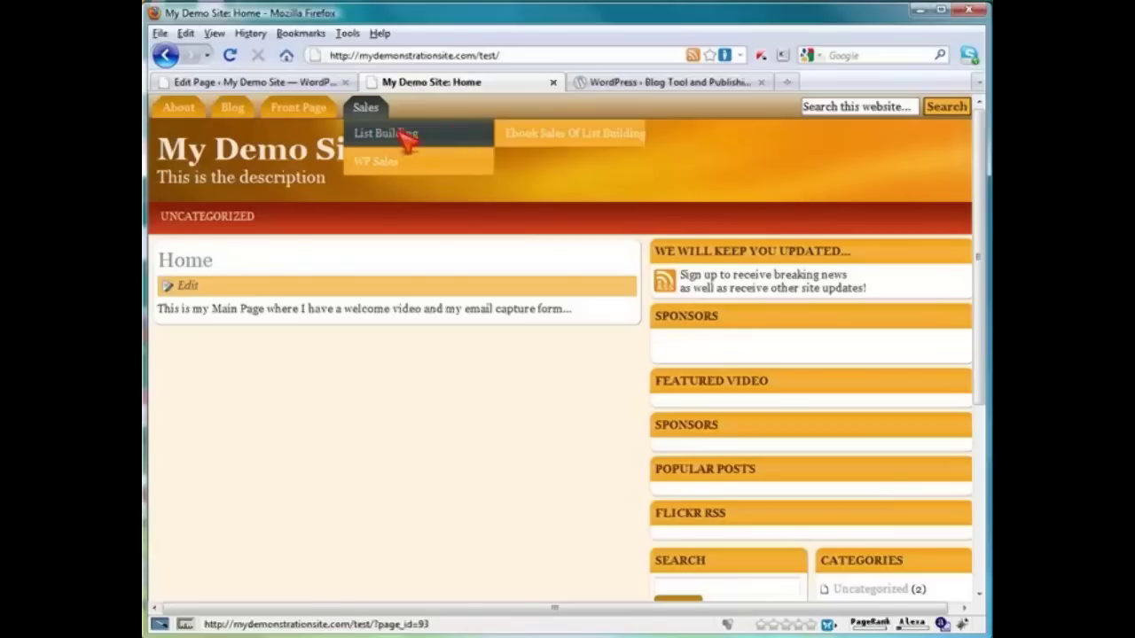
left_click(231, 55)
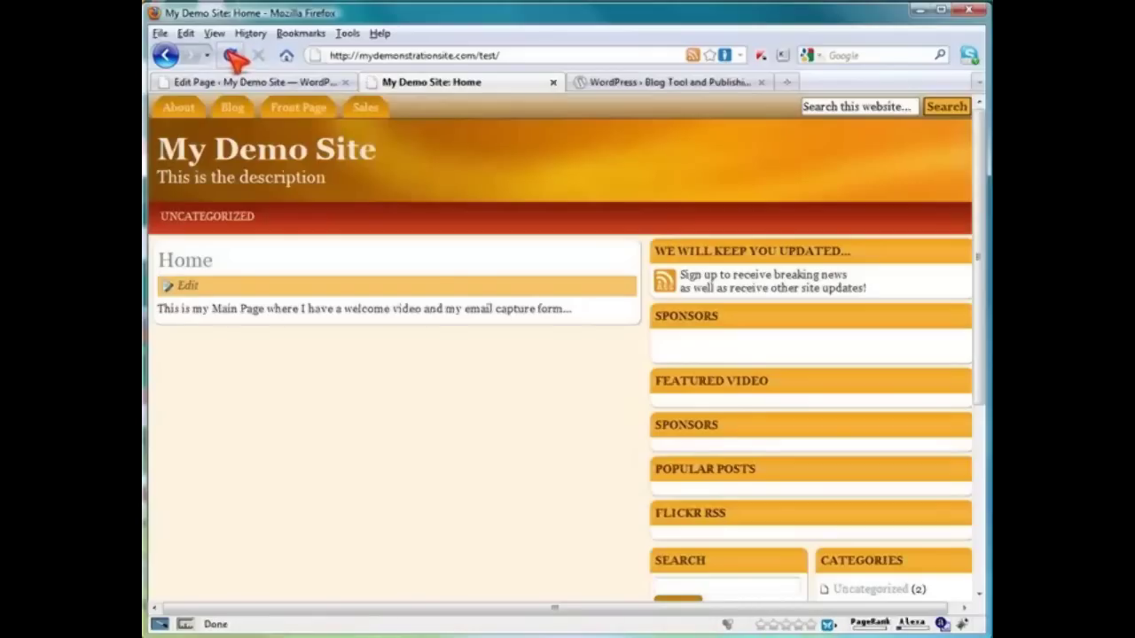
mouse_move(367, 105)
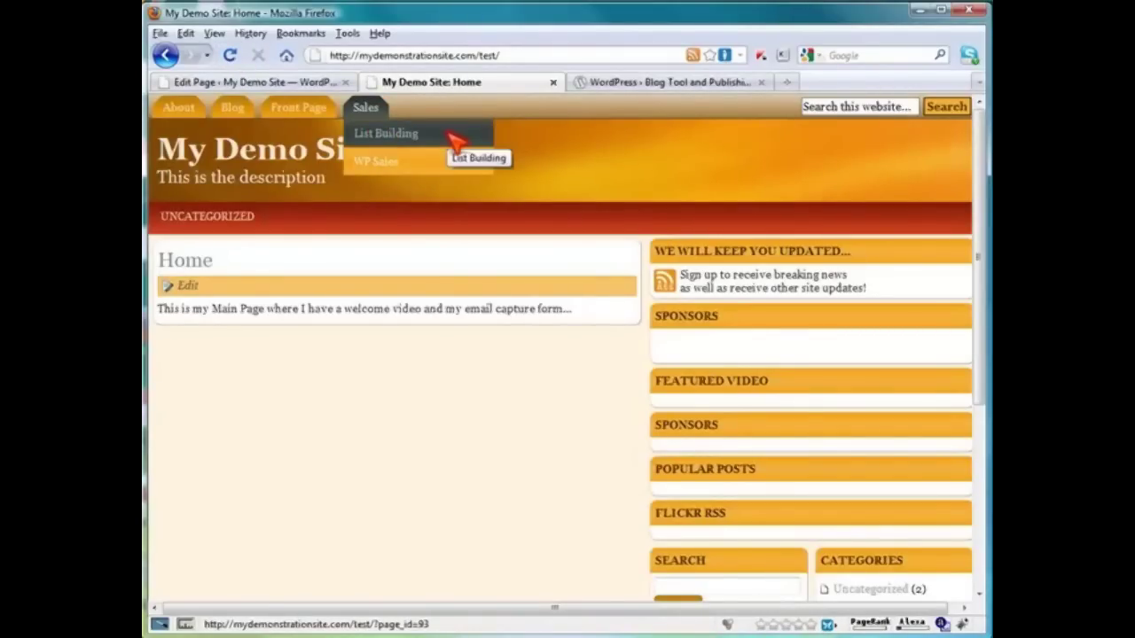
left_click(275, 82)
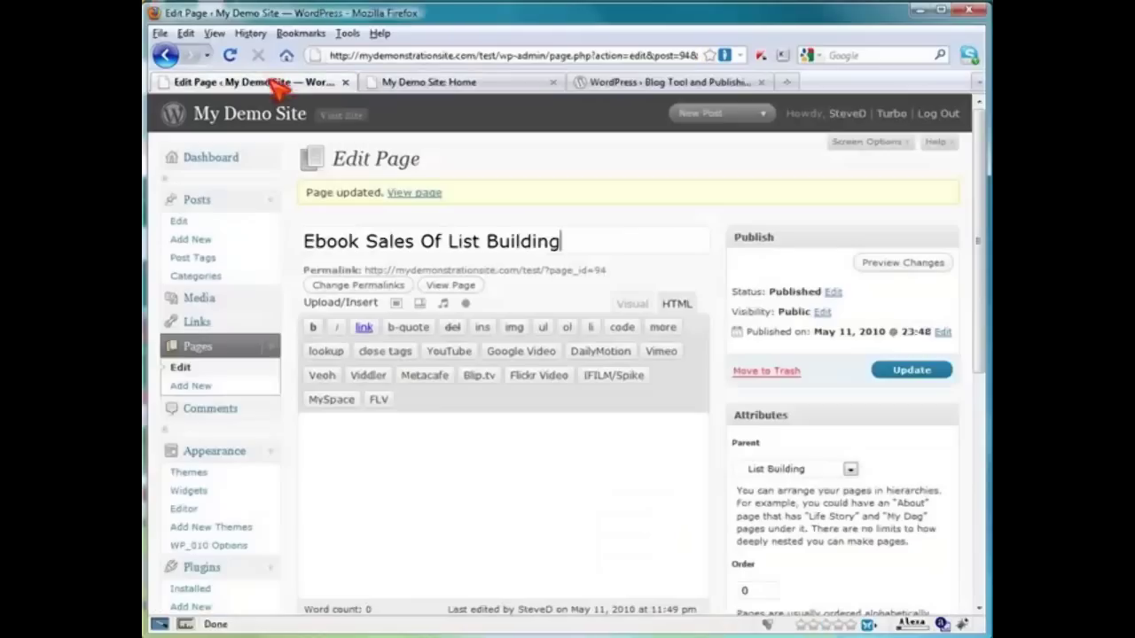